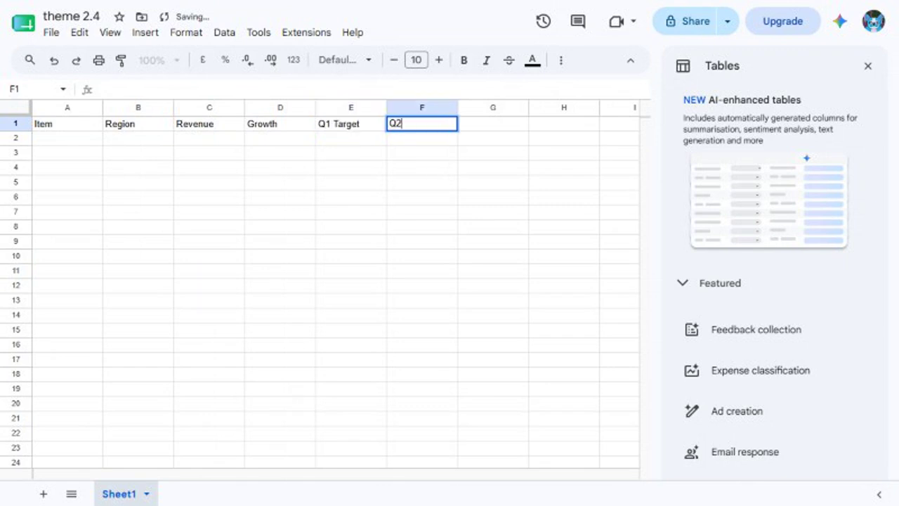
# - Complete the header row with Q2 Target, Q3 Target and Q4 Target in F1:H1
pyautogui.write('Q3 Target')
pyautogui.press('Tab')
pyautogui.write('Q4 Target')
pyautogui.press('Return')
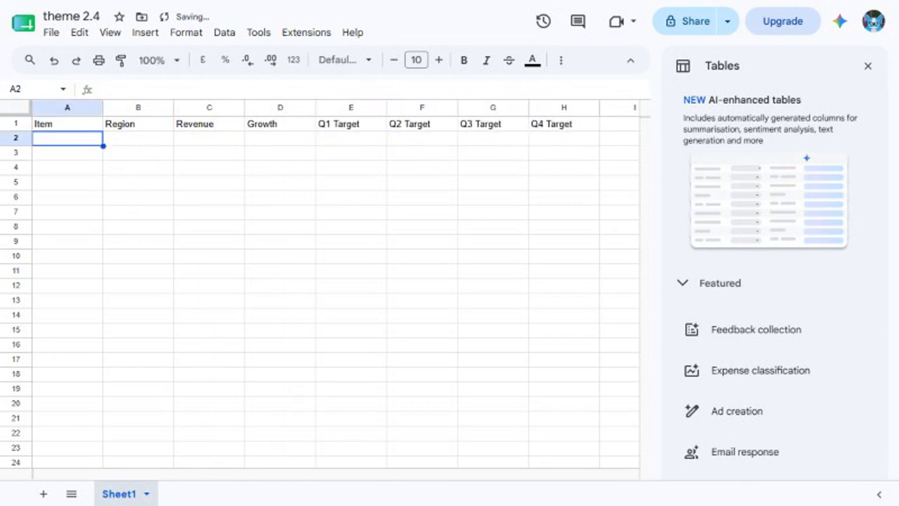
# - Enter ="Item "&ROW()-1 in A2 and =IF(MOD(ROW(),2)=0,"North","South") in B2
pyautogui.click(32, 89)
pyautogui.write('A2')
pyautogui.press('Return')
pyautogui.write('="Item "&ROW()-1')
pyautogui.press('Tab')
pyautogui.write('=')
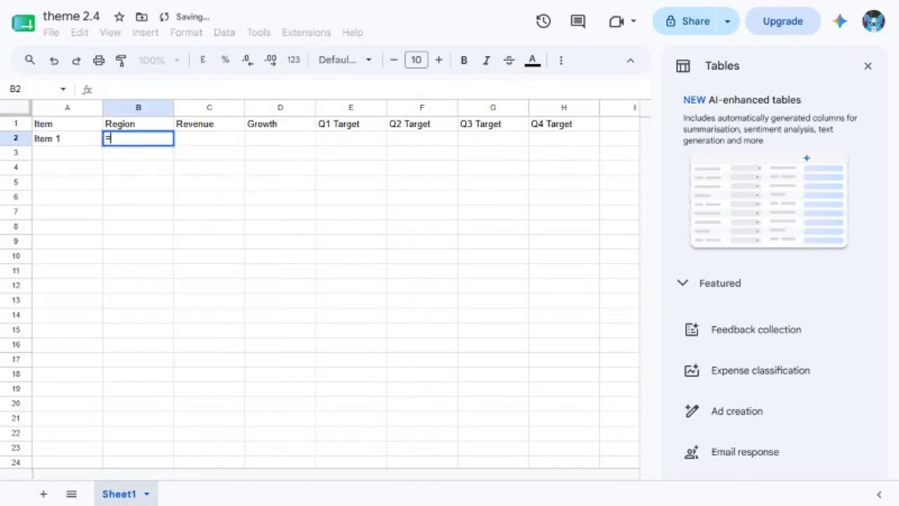
pyautogui.write('IF(MOD(ROW(),2)=0,"North","South")')
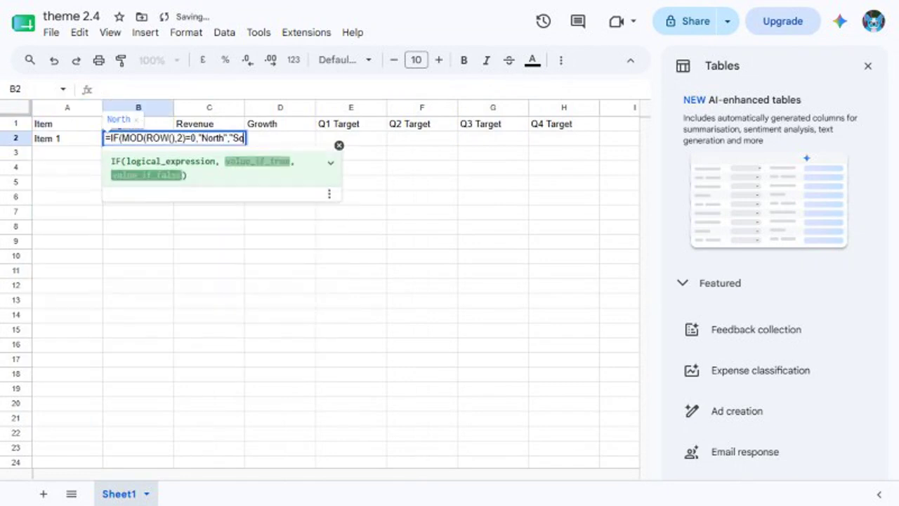
pyautogui.press('Tab')
# - Enter the Revenue formula =ROW()*137 in C2 and the Growth formula =MOD(ROW(),15)&"%" in D2
pyautogui.write('=ROW()*13')
pyautogui.write('7')
pyautogui.press('Tab')
pyautogui.write('=MOD(ROW(),15)&"%"')
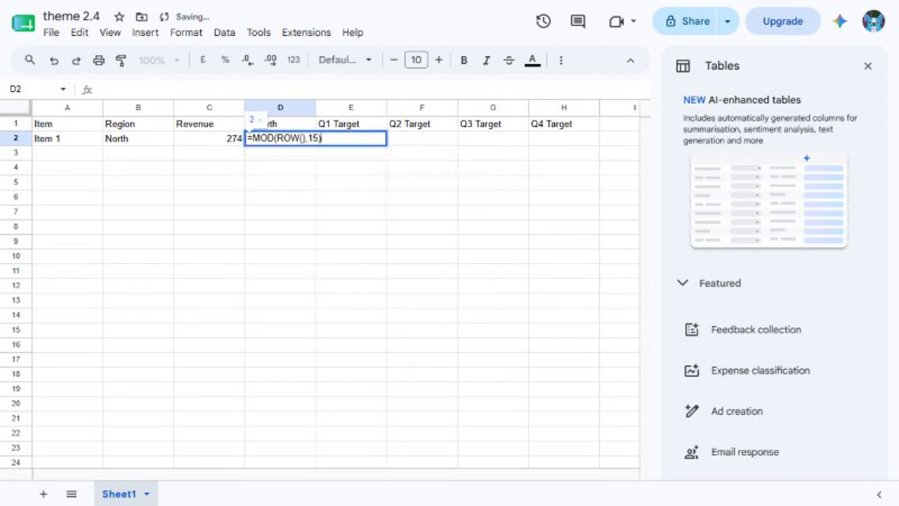
pyautogui.press('Tab')
# - Enter the Q1 to Q4 target formulas =ROW()*50, =ROW()*60, =ROW()*70 and =ROW()*80 in E2:H2
pyautogui.write('=ROW()*50')
pyautogui.press('Tab')
pyautogui.write('=ROW()*60')
pyautogui.press('Tab')
pyautogui.write('=ROW()*70')
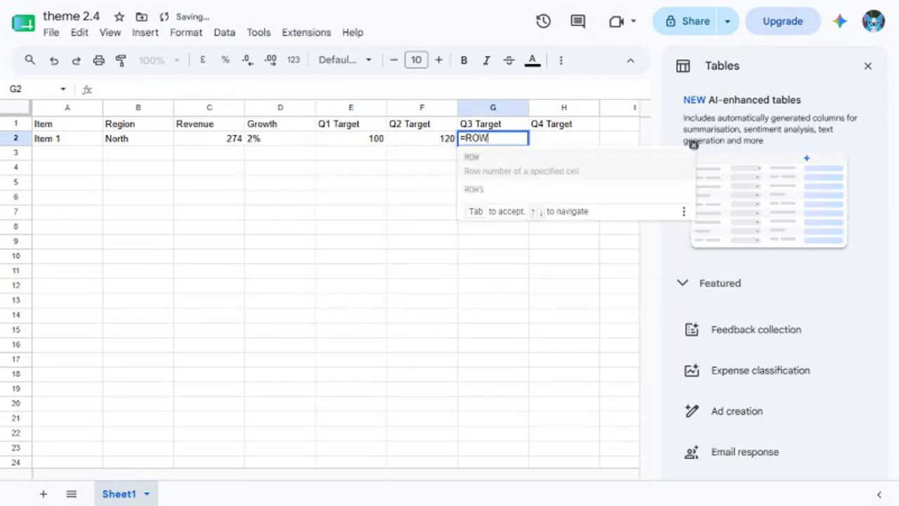
pyautogui.press('Tab')
pyautogui.write('=ROW()*80')
pyautogui.press('Return')
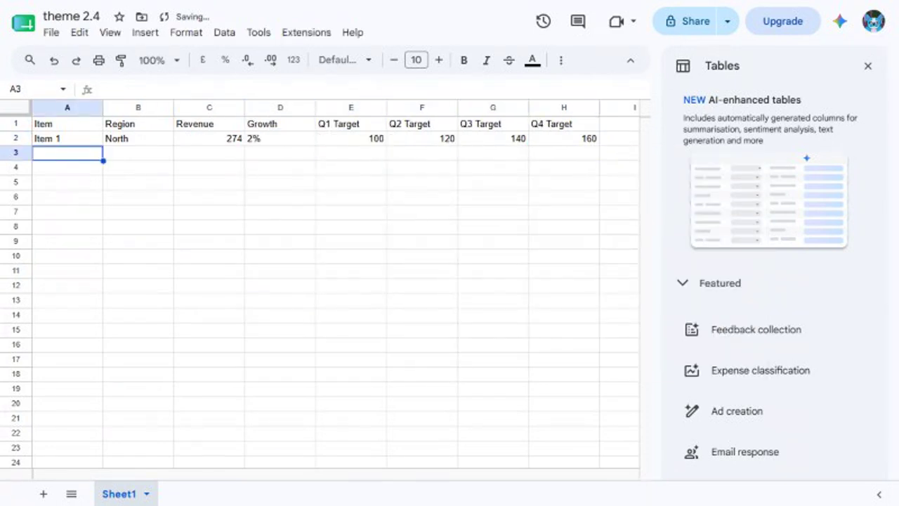
# - Fill the row 2 formulas down through A2:H26 and replace them with their plain values
pyautogui.hotkey('ctrl', 'j')
pyautogui.write('A2:H26')
pyautogui.press('Return')
pyautogui.hotkey('ctrl', 'd')
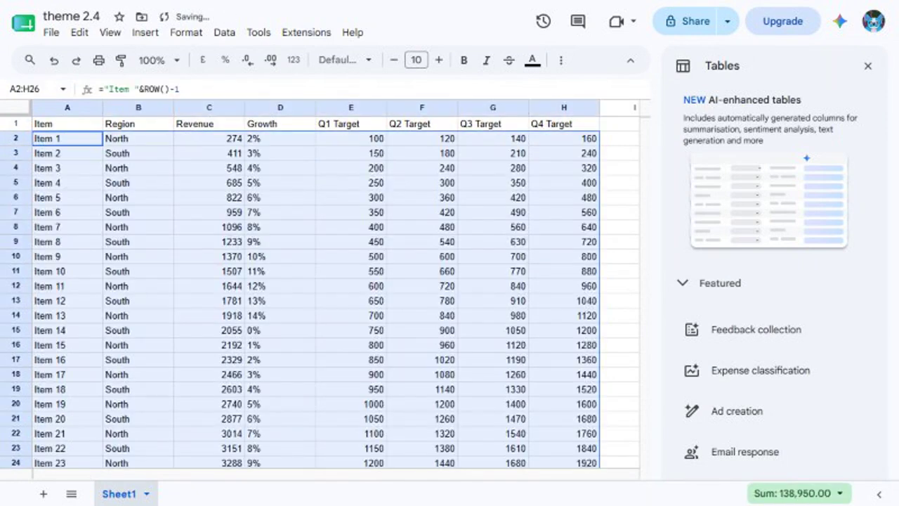
pyautogui.hotkey('ctrl', 'c')
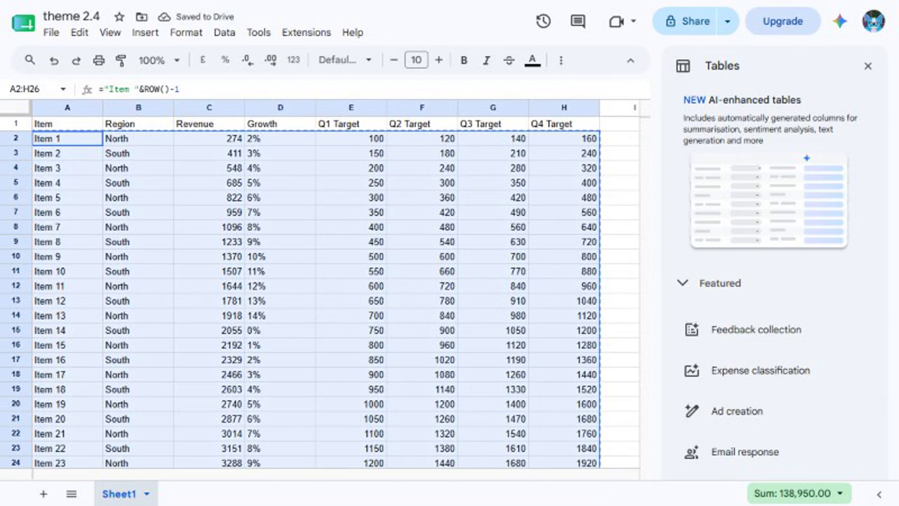
pyautogui.hotkey('ctrl', 'shift', 'v')
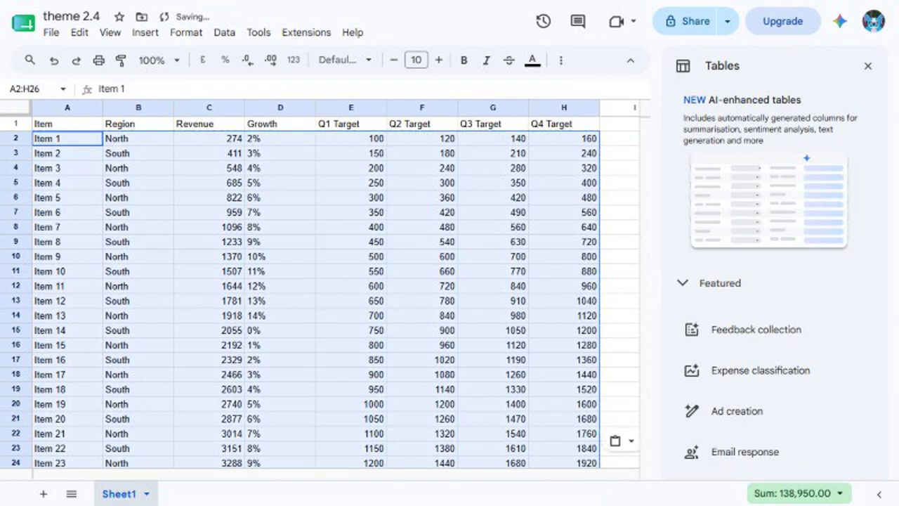
# - Sort the whole data range A1:H26, with a header row, by Revenue from Z to A
pyautogui.hotkey('ctrl', 'a')
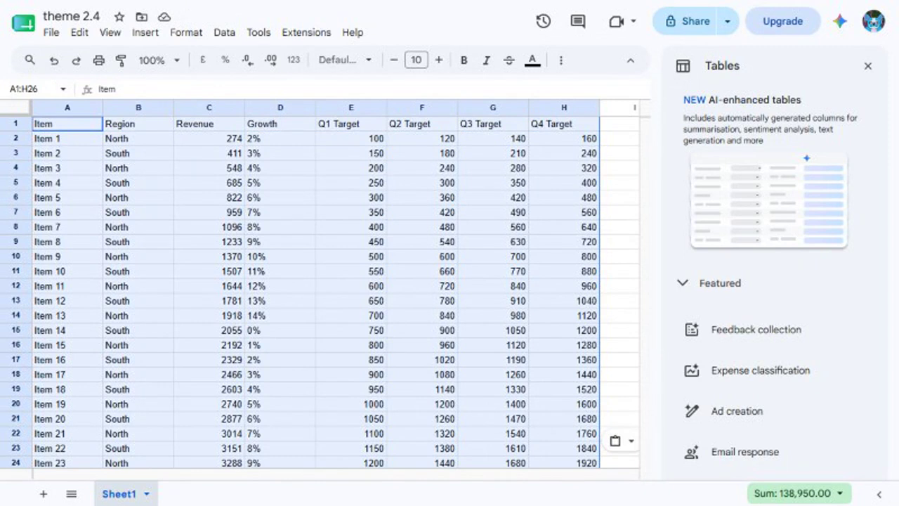
pyautogui.hotkey('alt', 'd')
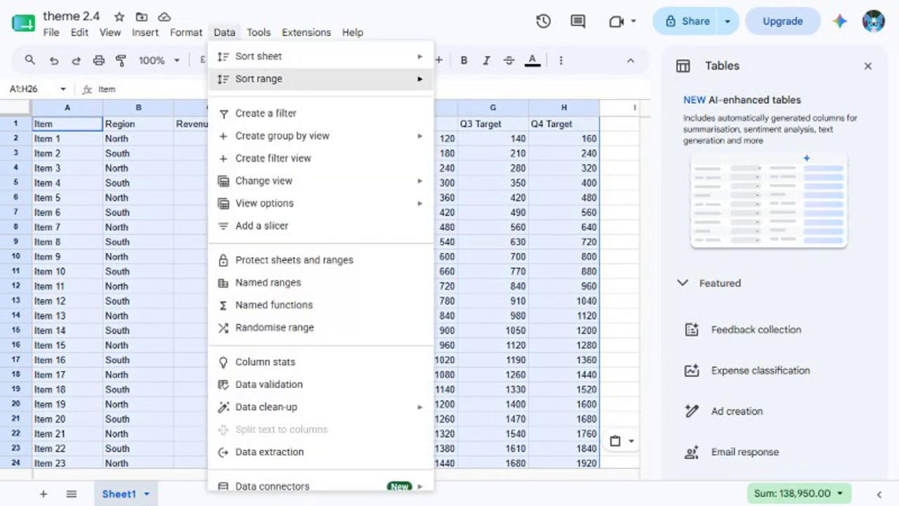
pyautogui.moveTo(259, 79)
pyautogui.click(516, 140)
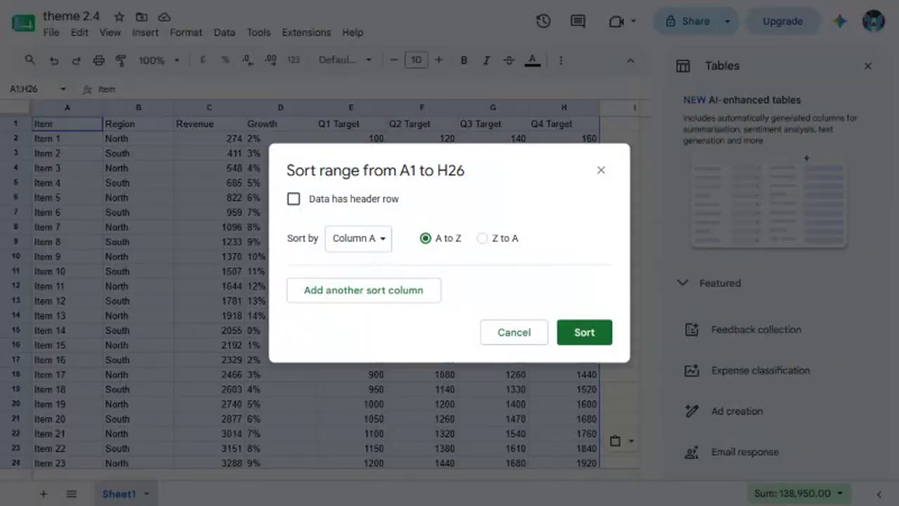
pyautogui.click(293, 198)
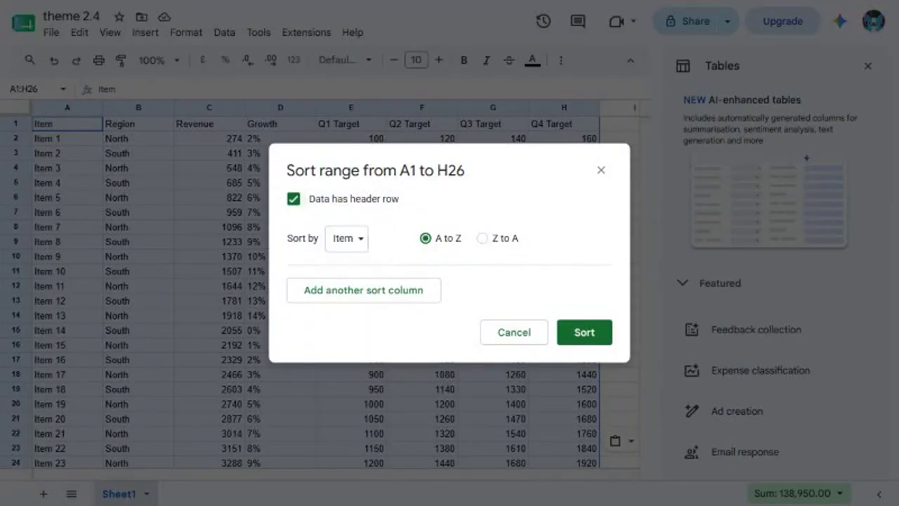
pyautogui.click(347, 238)
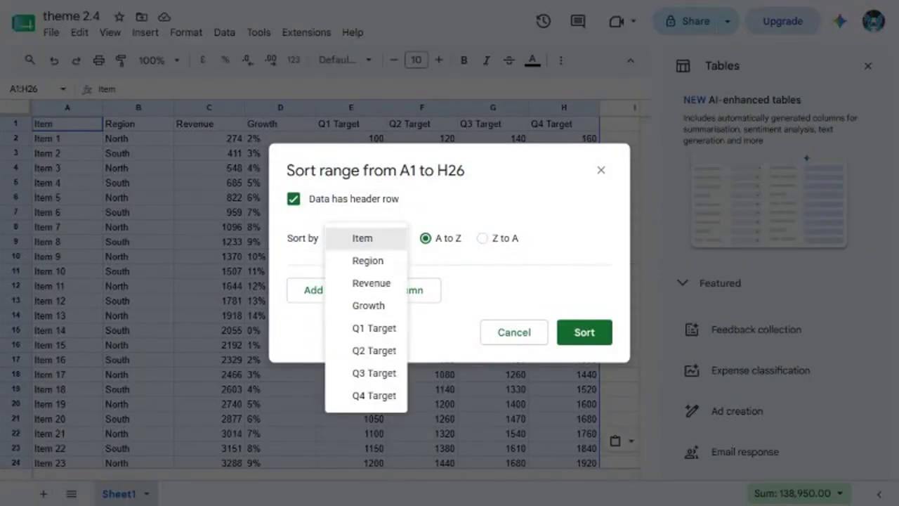
pyautogui.click(371, 284)
pyautogui.click(482, 238)
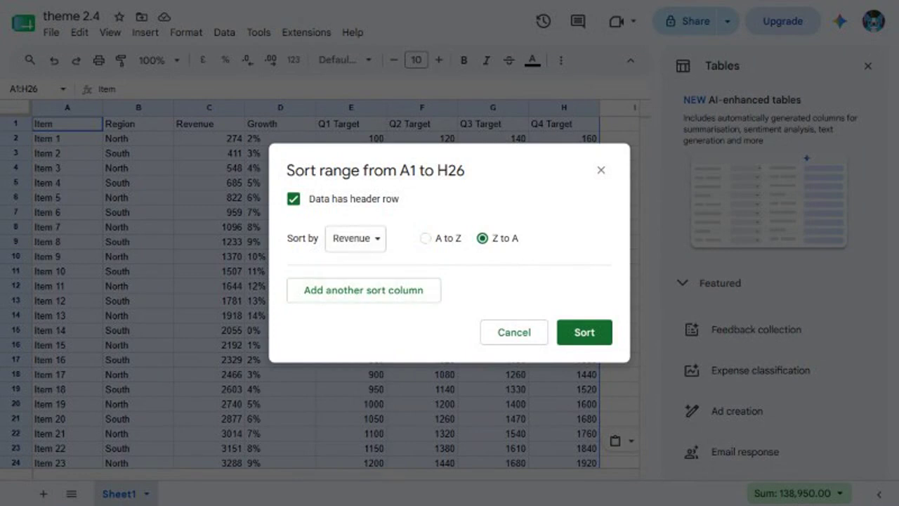
pyautogui.click(585, 332)
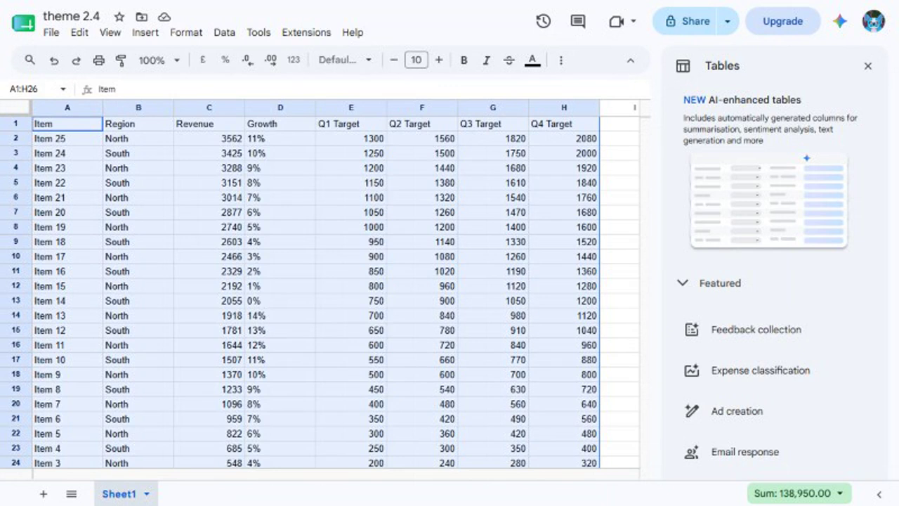
# - Sort A1:H26, with a header row, by Region from Z to A and then by Revenue from A to Z
pyautogui.click(224, 32)
pyautogui.moveTo(258, 79)
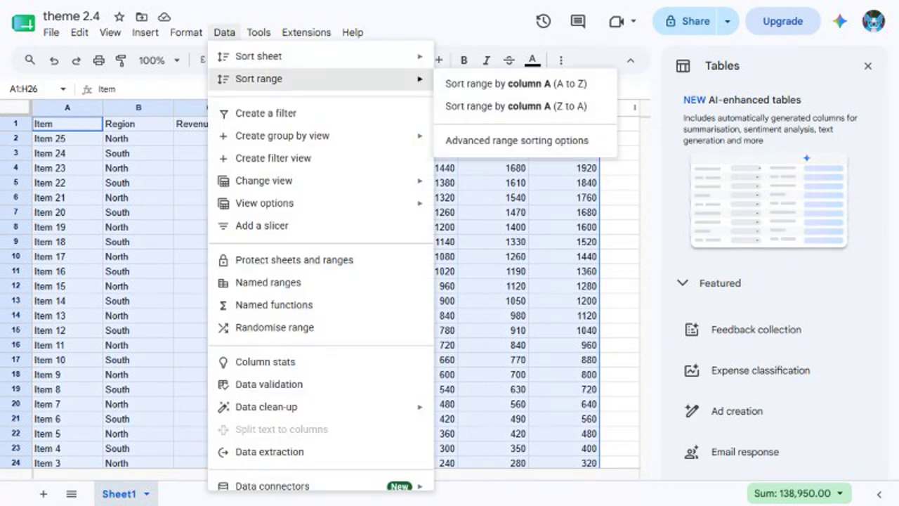
pyautogui.click(516, 140)
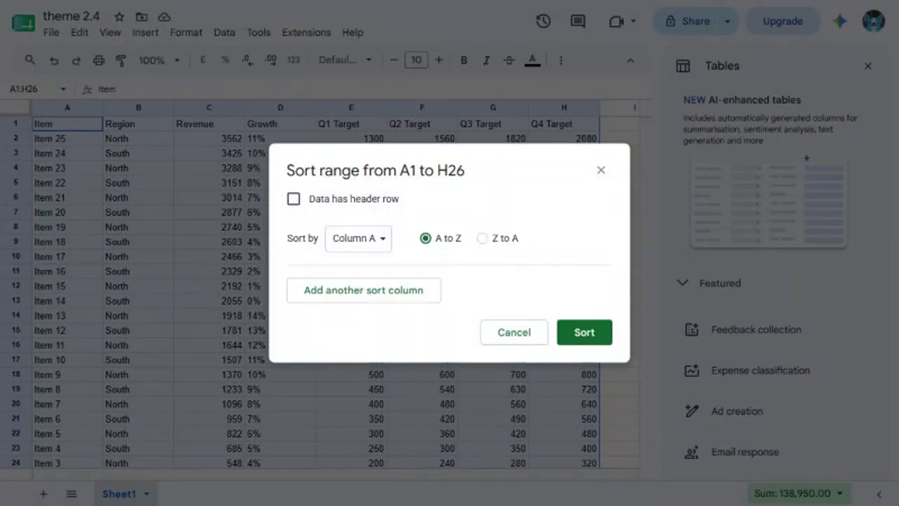
pyautogui.click(294, 199)
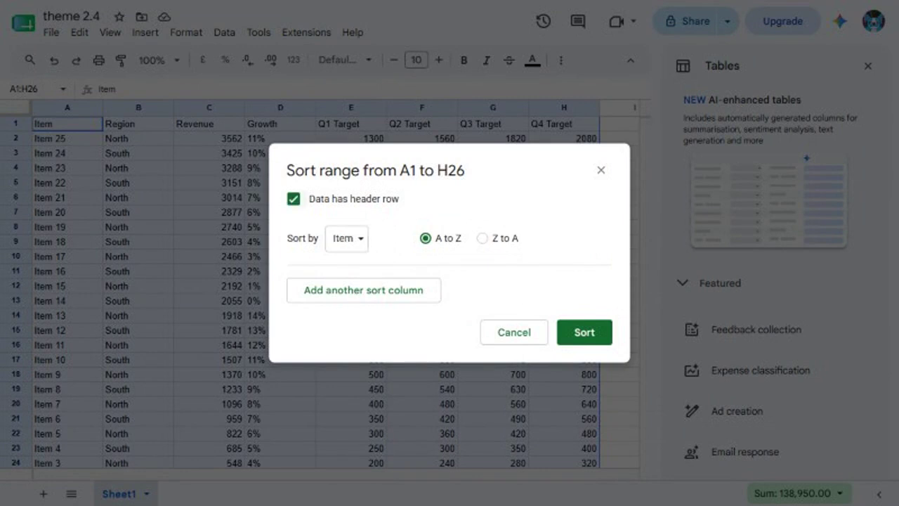
pyautogui.click(346, 239)
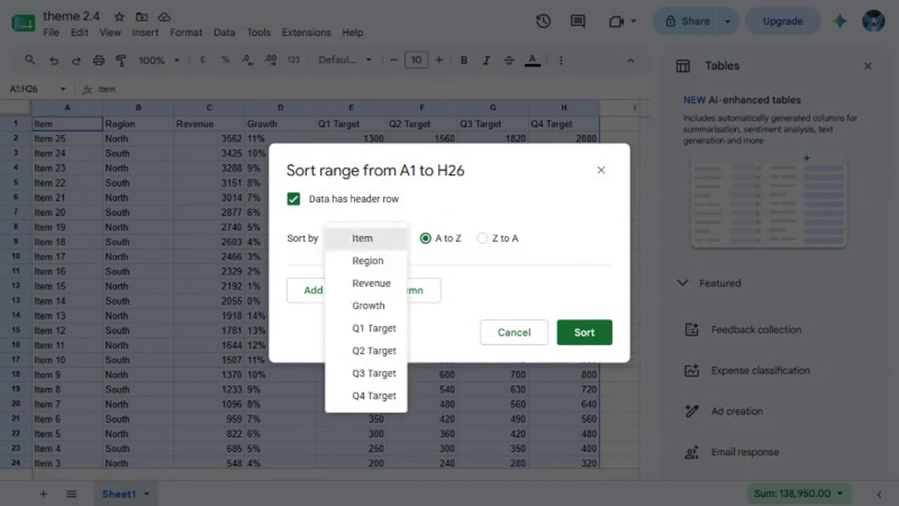
pyautogui.click(368, 260)
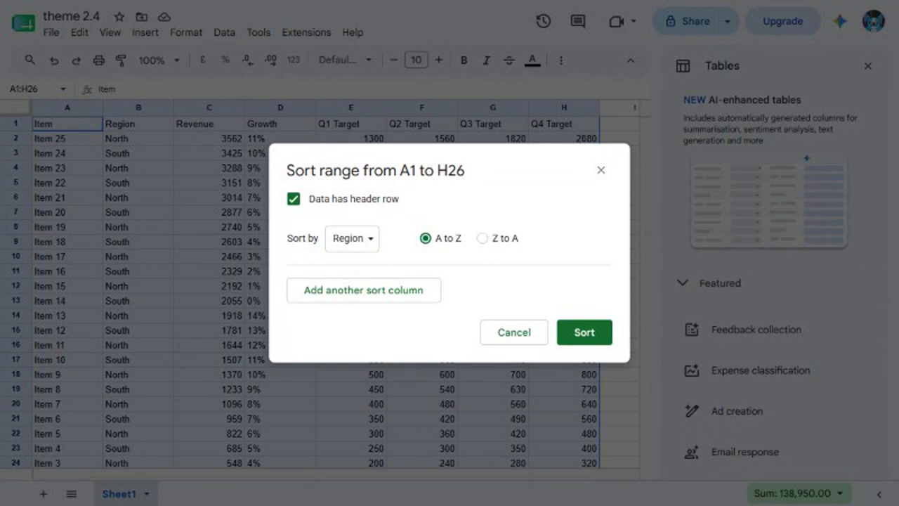
pyautogui.click(363, 290)
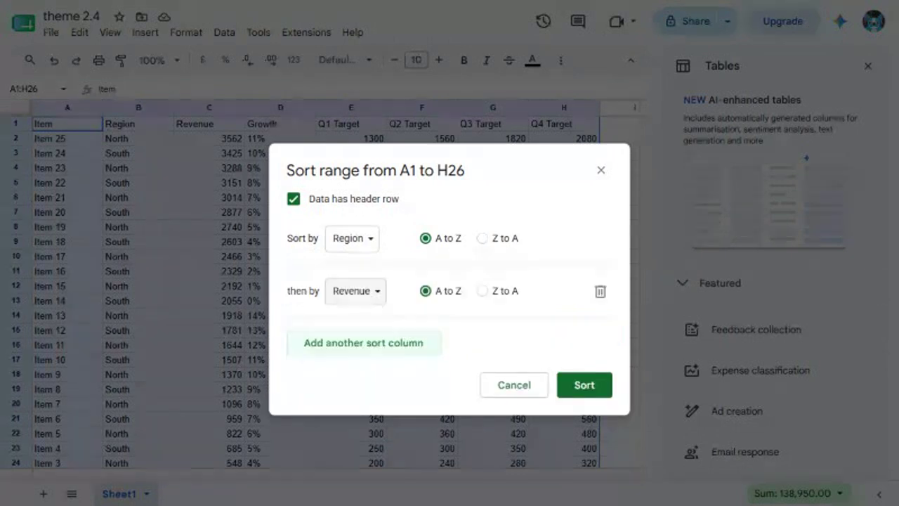
pyautogui.click(354, 291)
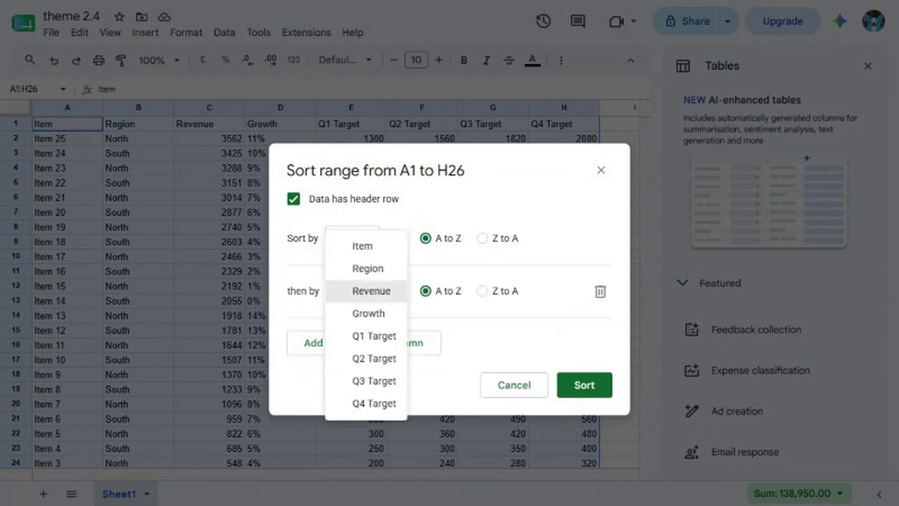
pyautogui.click(371, 291)
pyautogui.click(483, 238)
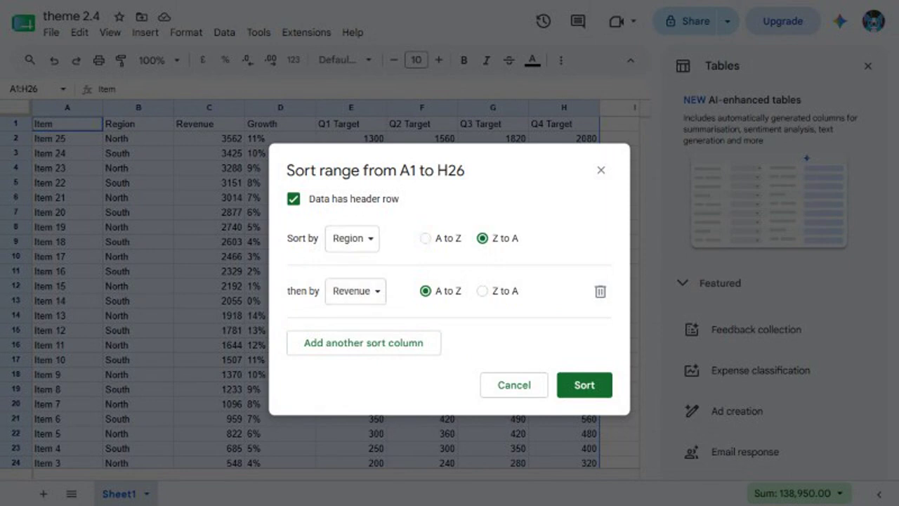
pyautogui.click(584, 385)
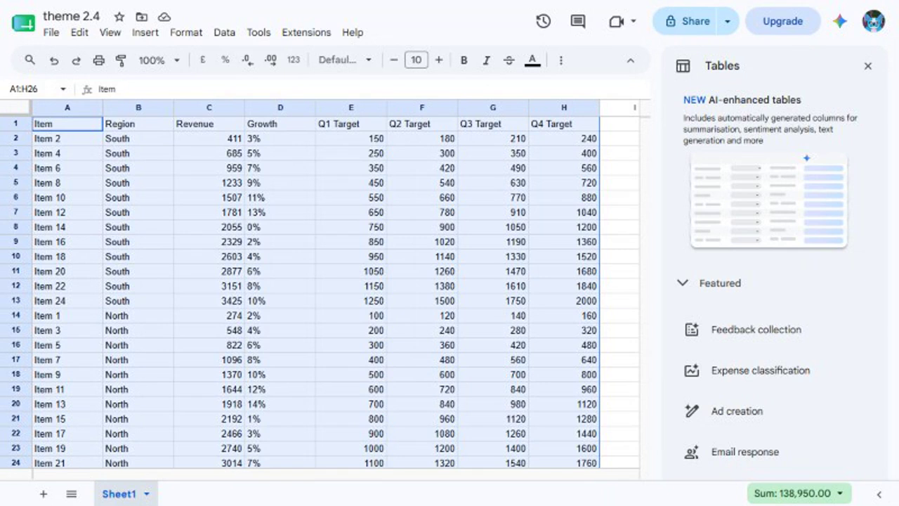
# - Create a filter on A1:H26 and filter the Region column to exclude South, leaving only North selected
pyautogui.click(224, 33)
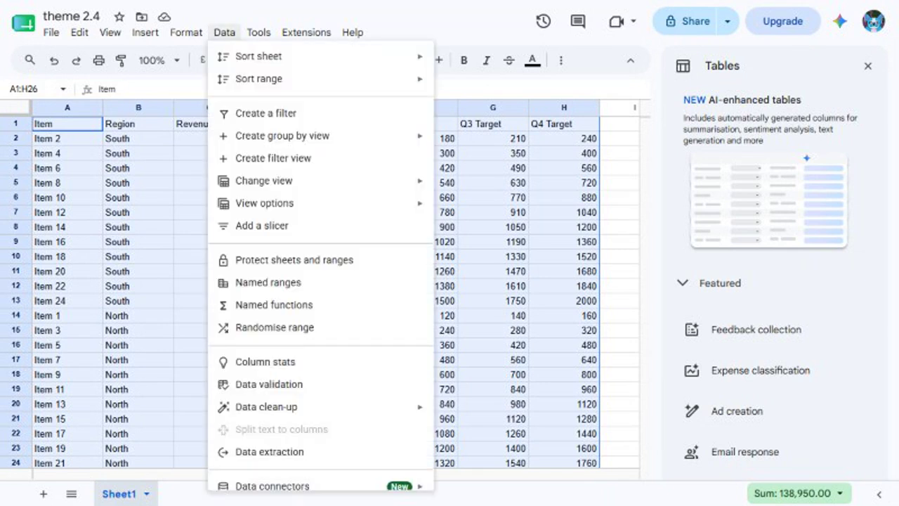
pyautogui.click(266, 113)
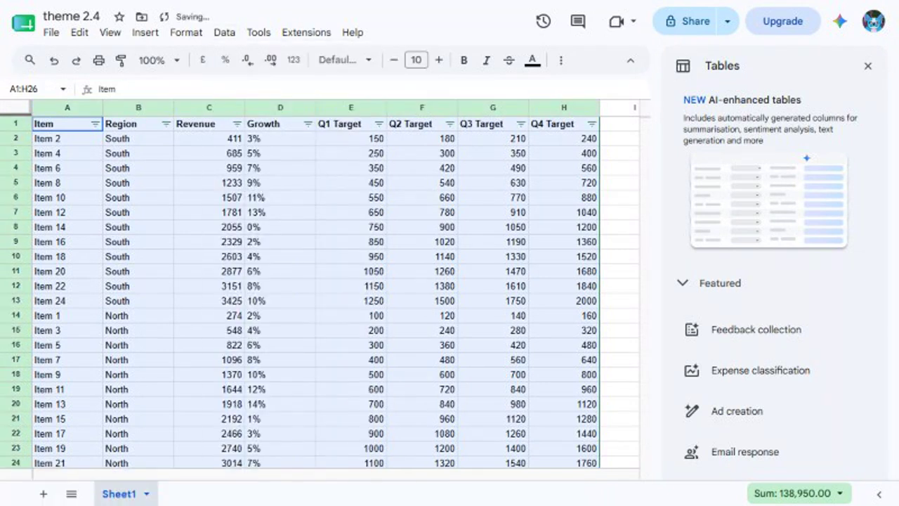
pyautogui.click(133, 124)
pyautogui.hotkey('alt', '/')
pyautogui.write('Open filter drop-down menu')
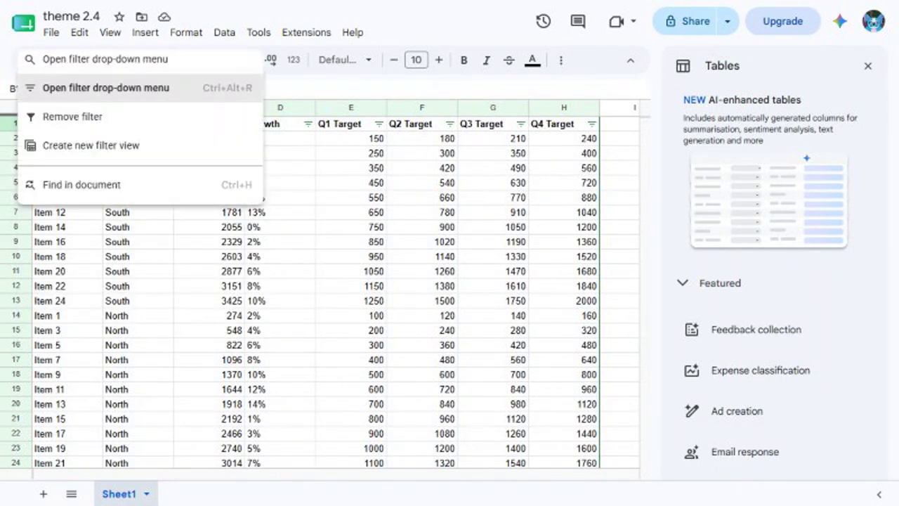
pyautogui.press('Return')
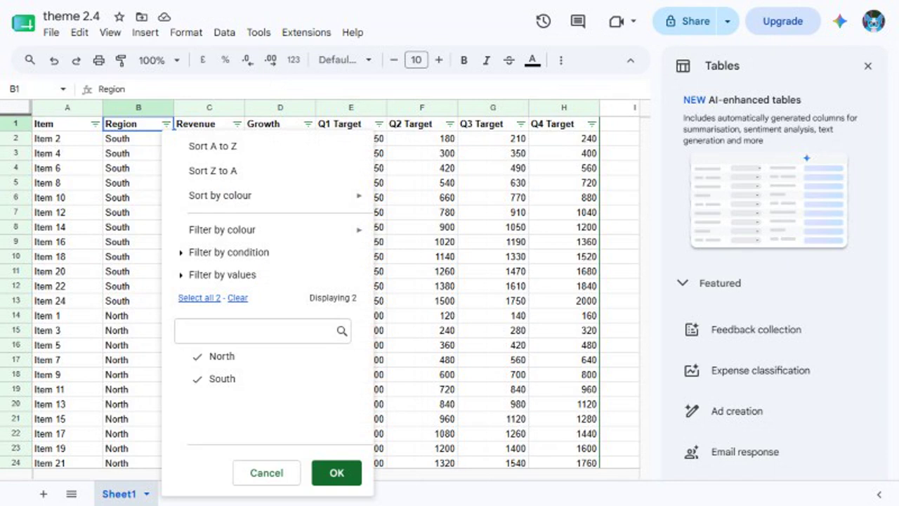
pyautogui.click(222, 378)
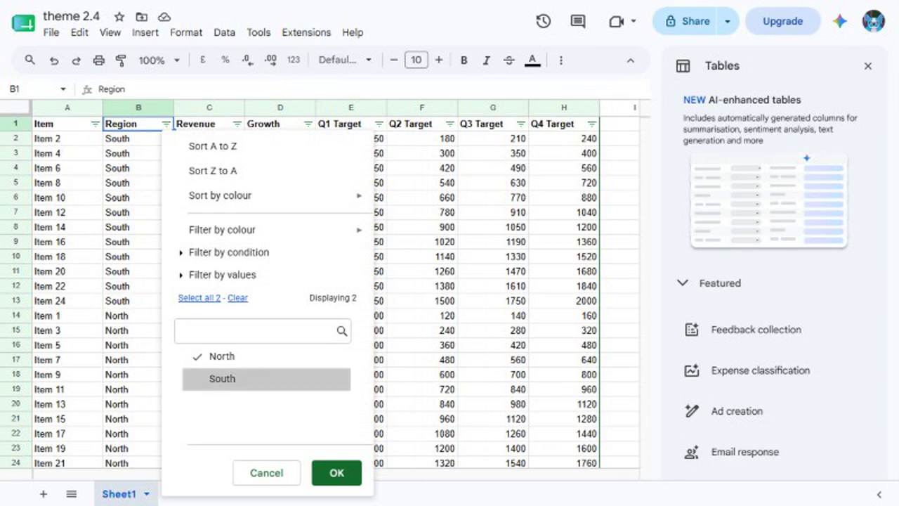
pyautogui.click(336, 472)
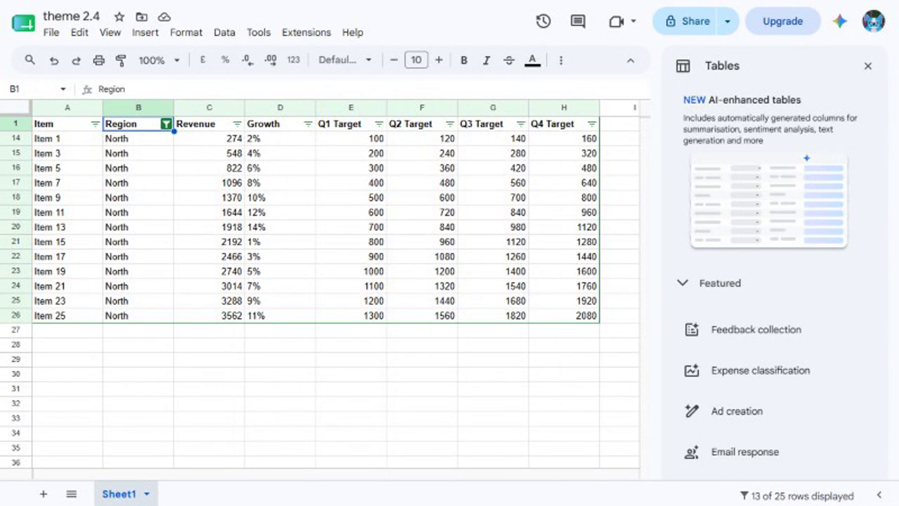
# - Filter the Revenue column by condition to show only values greater than 2000
pyautogui.click(33, 90)
pyautogui.write('C1')
pyautogui.press('Return')
pyautogui.hotkey('alt', '/')
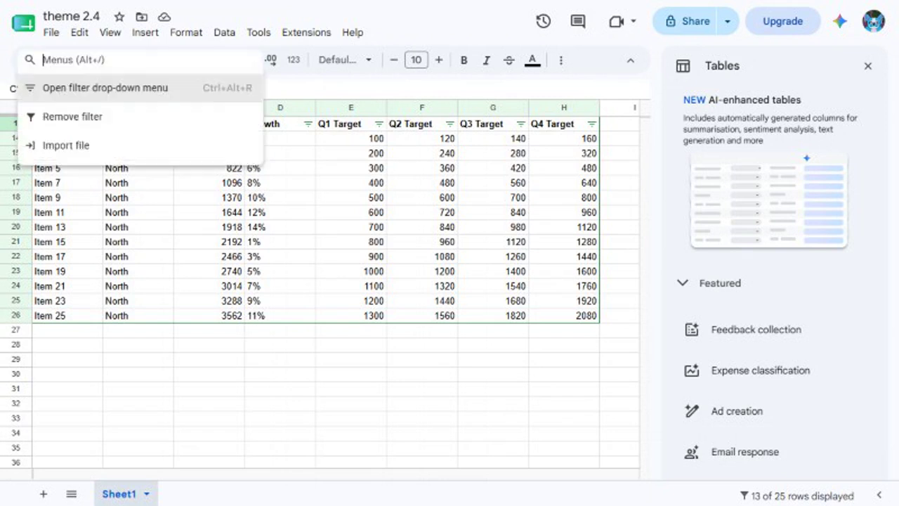
pyautogui.write('Open filter drop-down menu')
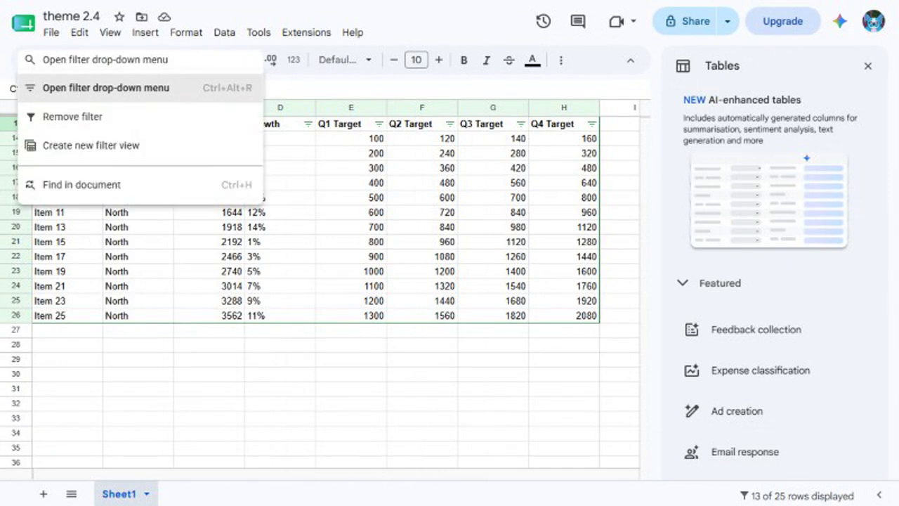
pyautogui.press('Return')
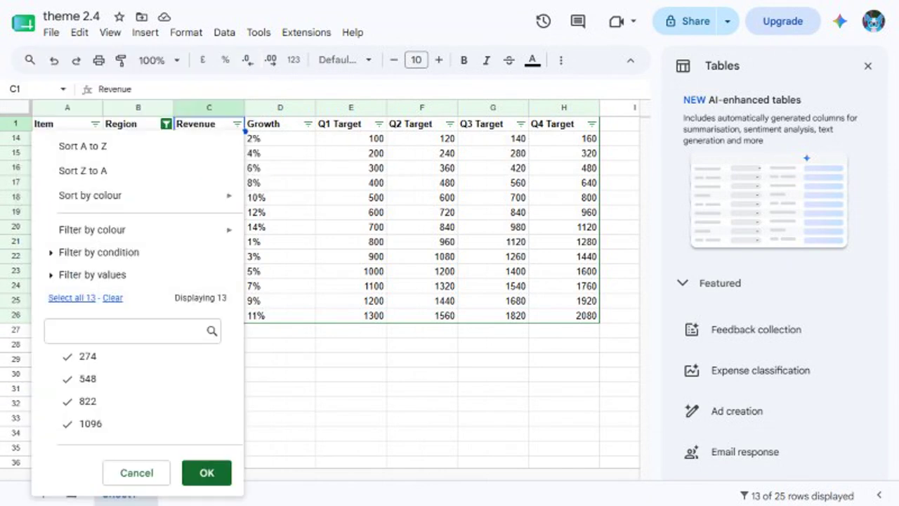
pyautogui.click(99, 252)
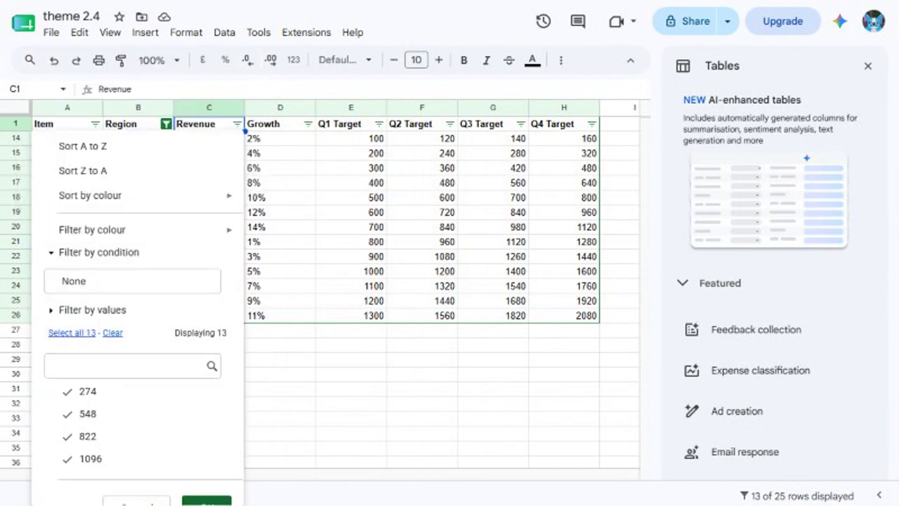
pyautogui.click(132, 281)
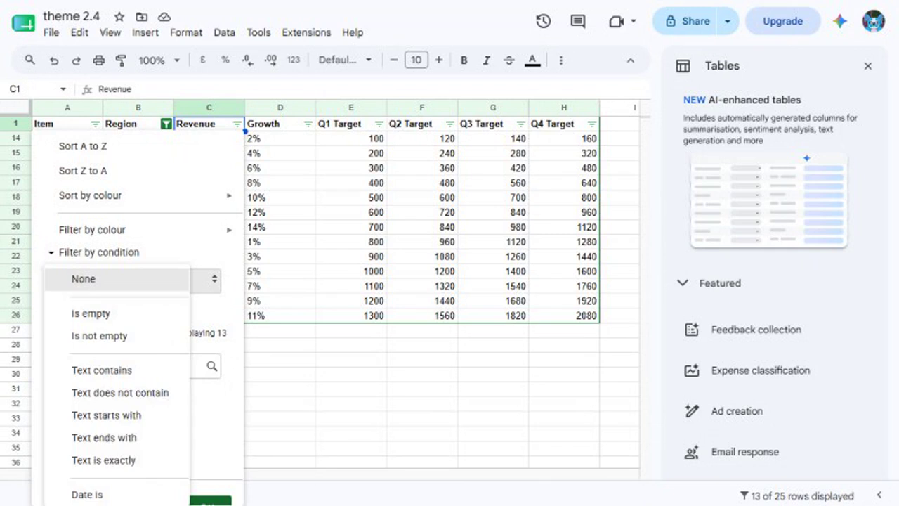
pyautogui.click(105, 491)
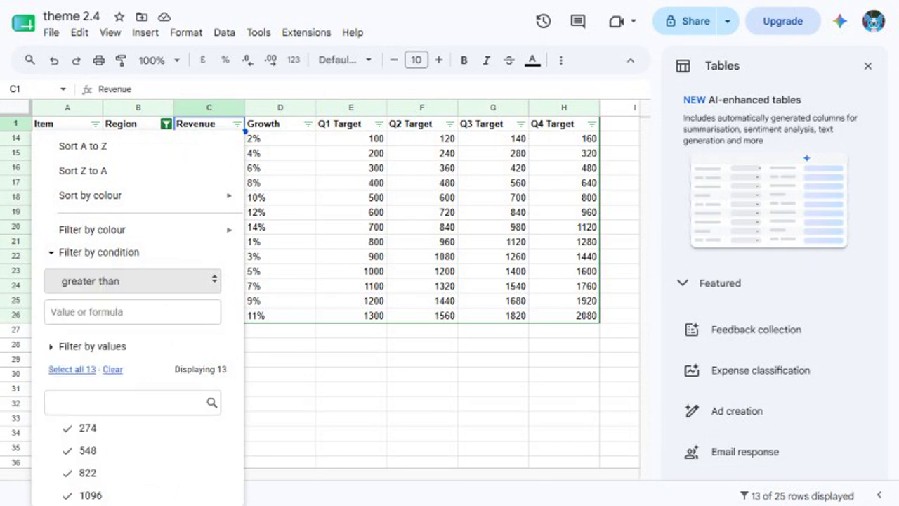
pyautogui.click(132, 312)
pyautogui.write('2000')
pyautogui.press('Return')
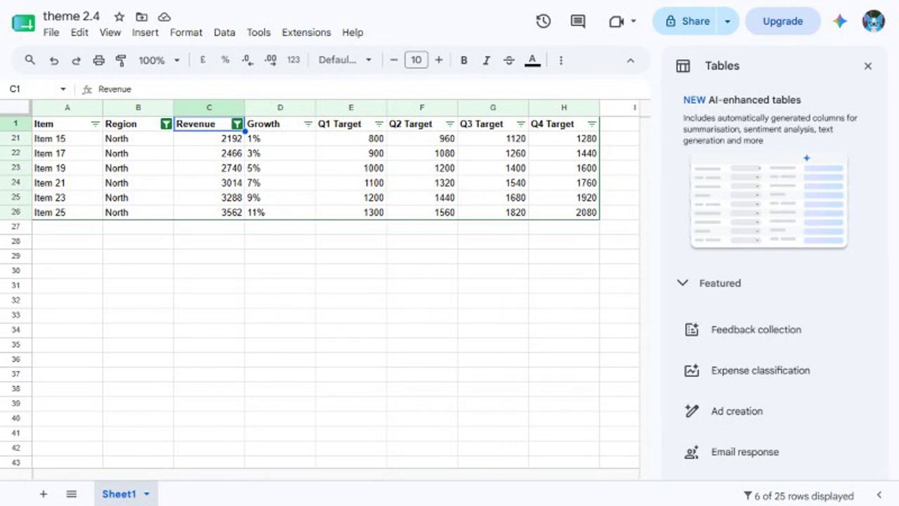
# - Remove the existing filter and create a filter view on the whole data range A1:H26
pyautogui.click(224, 32)
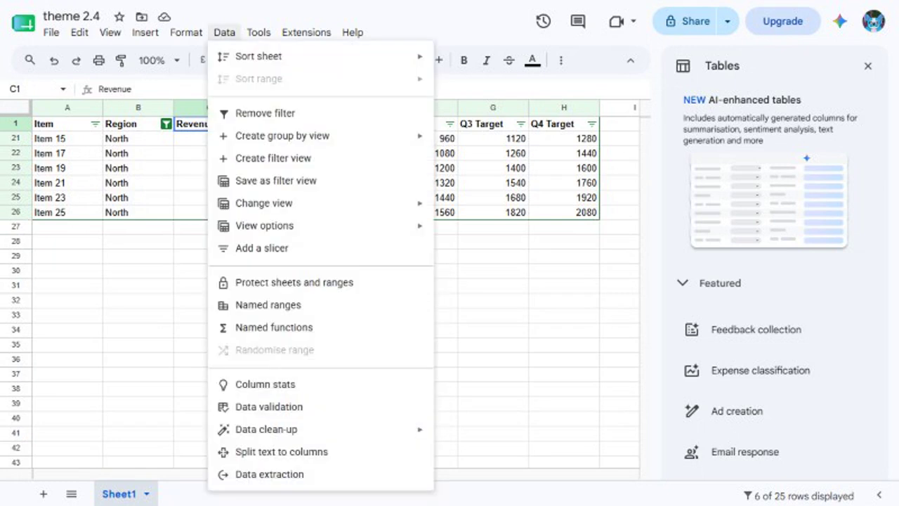
pyautogui.click(264, 113)
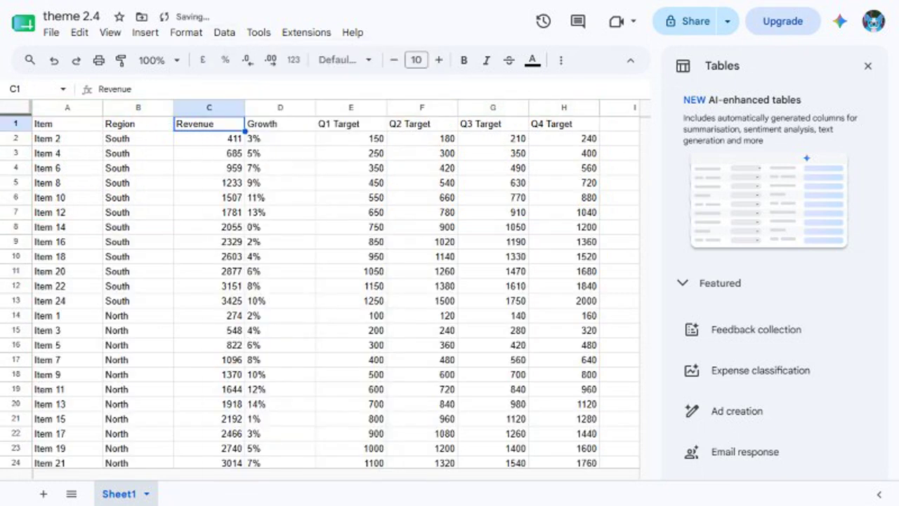
pyautogui.hotkey('ctrl', 'a')
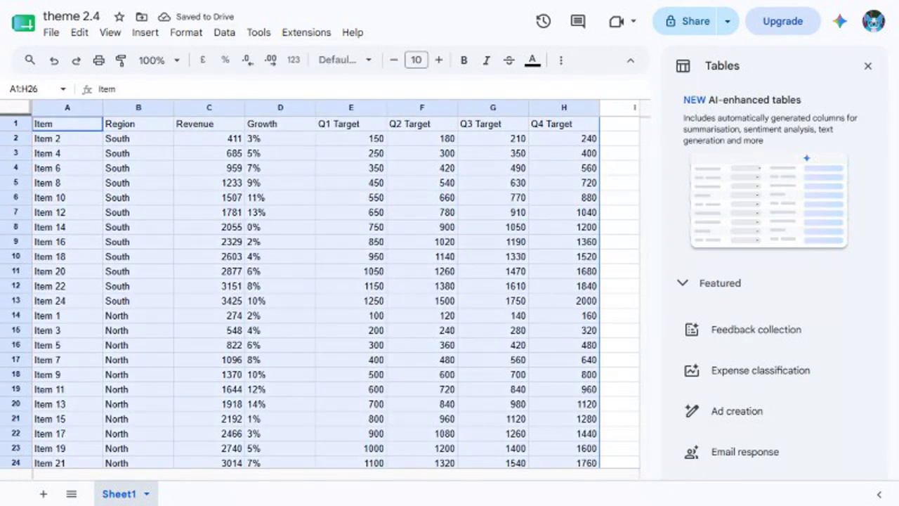
pyautogui.hotkey('alt', '/')
pyautogui.write('Create filter view')
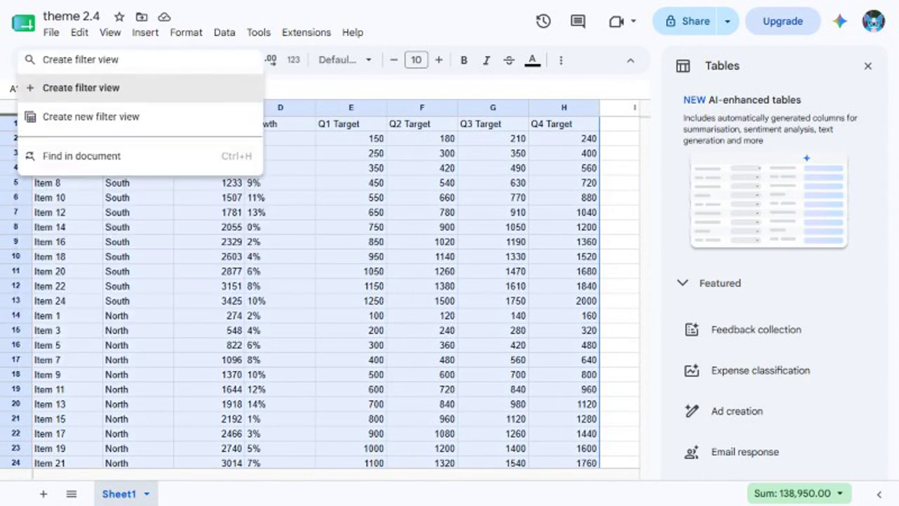
pyautogui.press('Return')
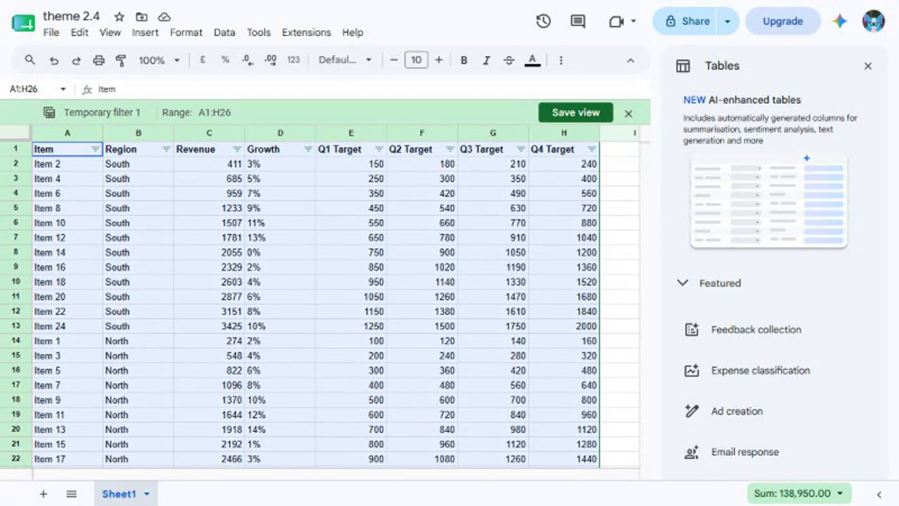
# - Filter the Region column in the filter view to show only South and save the view
pyautogui.hotkey('ctrl', 'j')
pyautogui.write('B1')
pyautogui.press('Return')
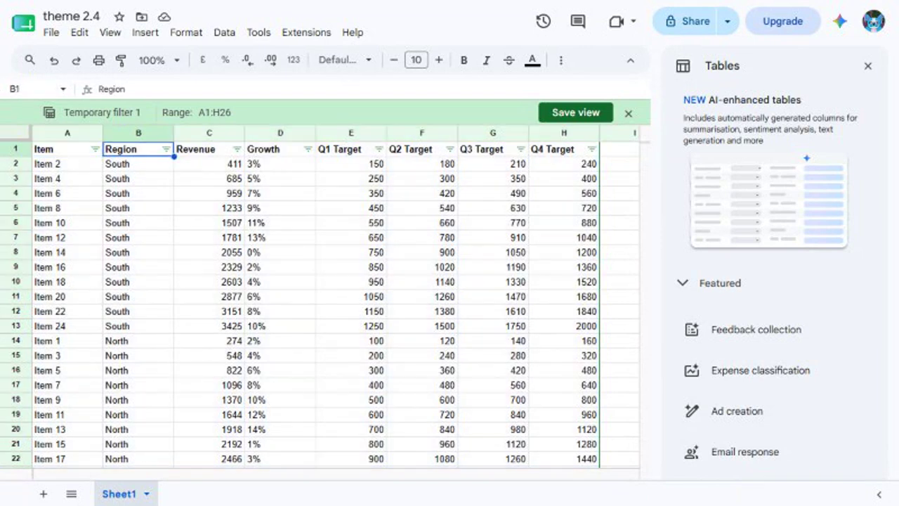
pyautogui.hotkey('alt', '/')
pyautogui.write('Open filter drop-down menu')
pyautogui.press('Return')
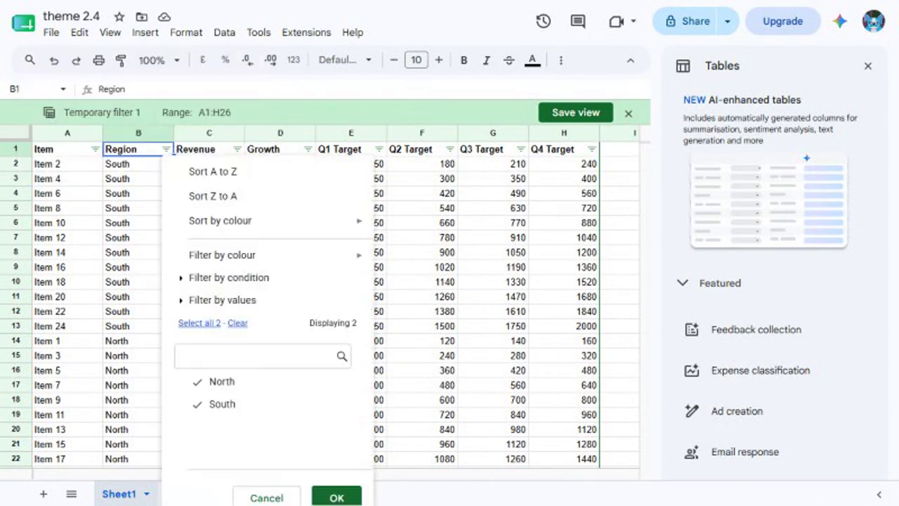
pyautogui.click(237, 323)
pyautogui.click(222, 404)
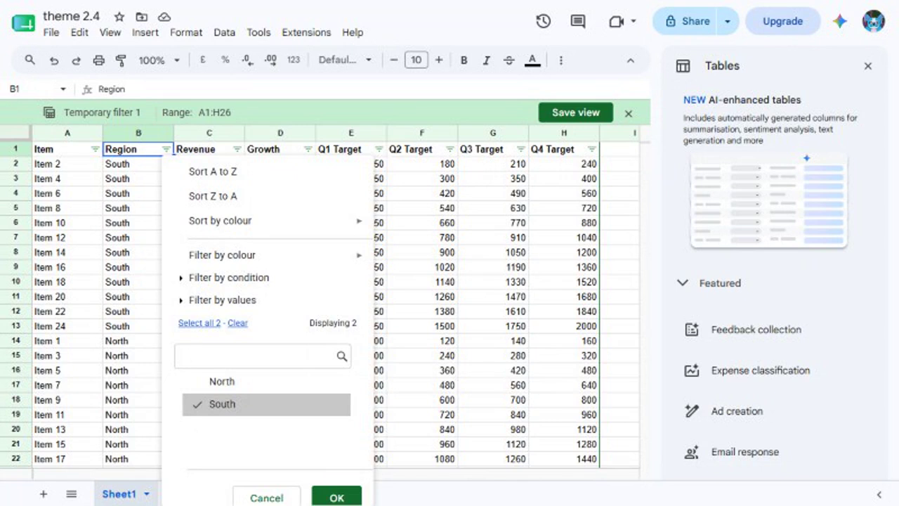
pyautogui.press('Return')
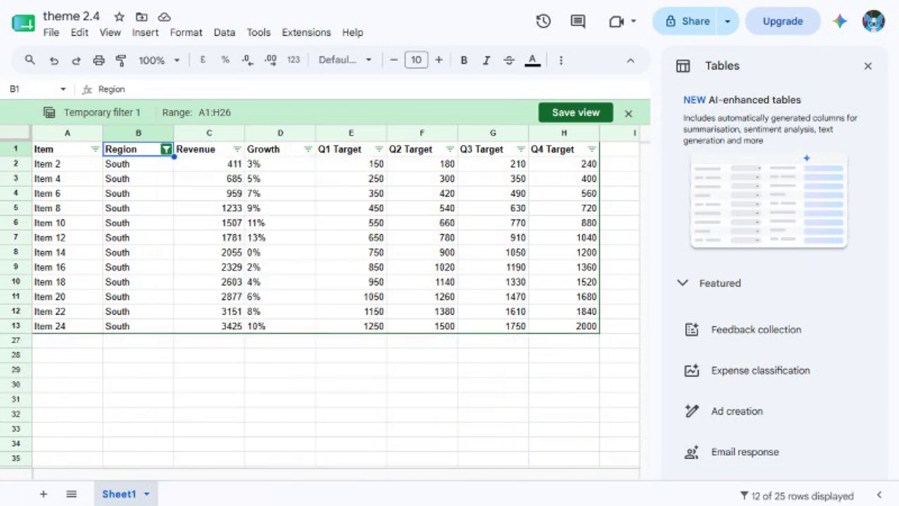
pyautogui.click(576, 113)
pyautogui.click(459, 329)
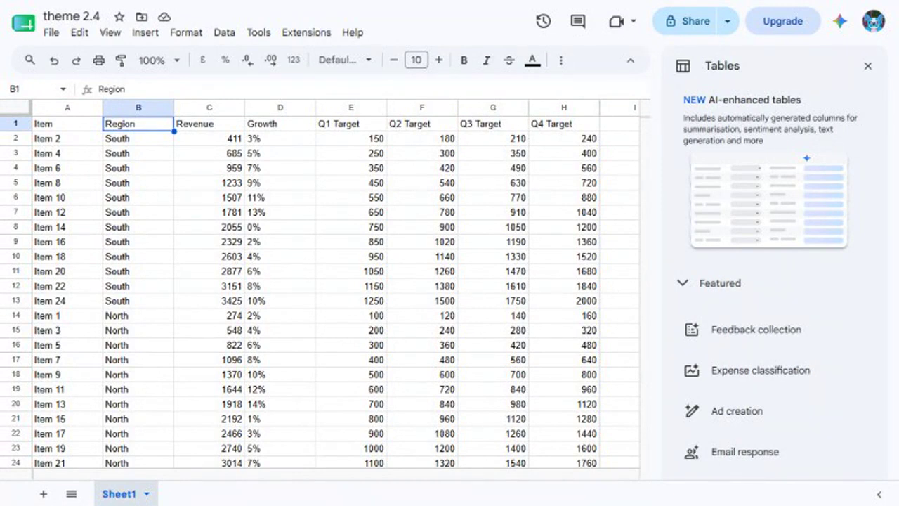
# - Create a standard filter on the whole data range A1:H26 and remove it again
pyautogui.hotkey('ctrl', 'a')
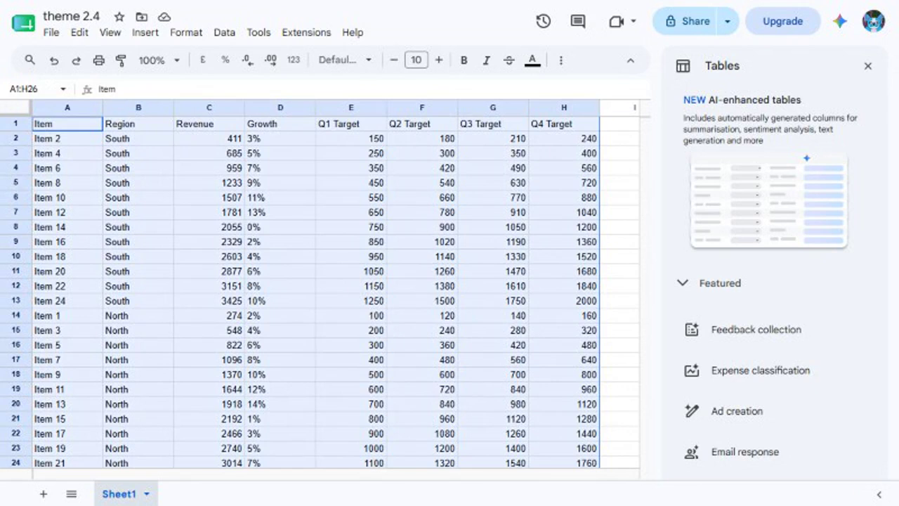
pyautogui.hotkey('alt', 'd')
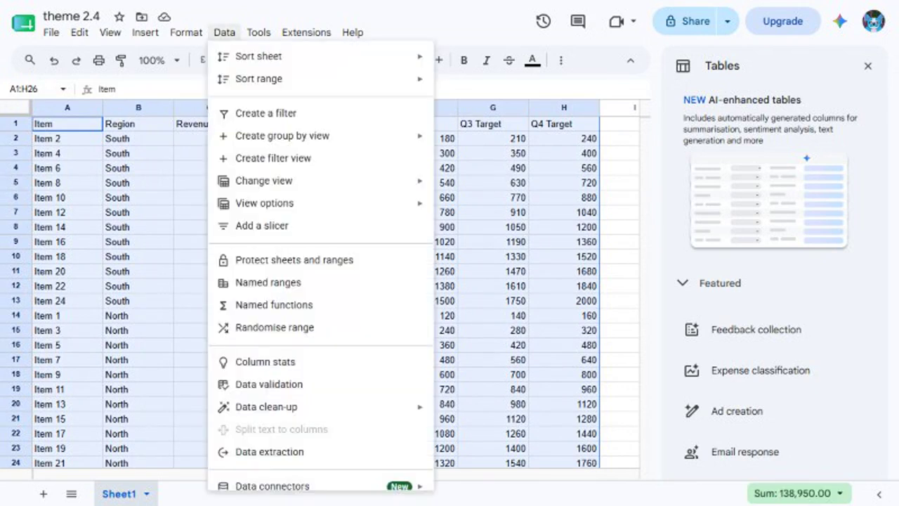
pyautogui.press('f')
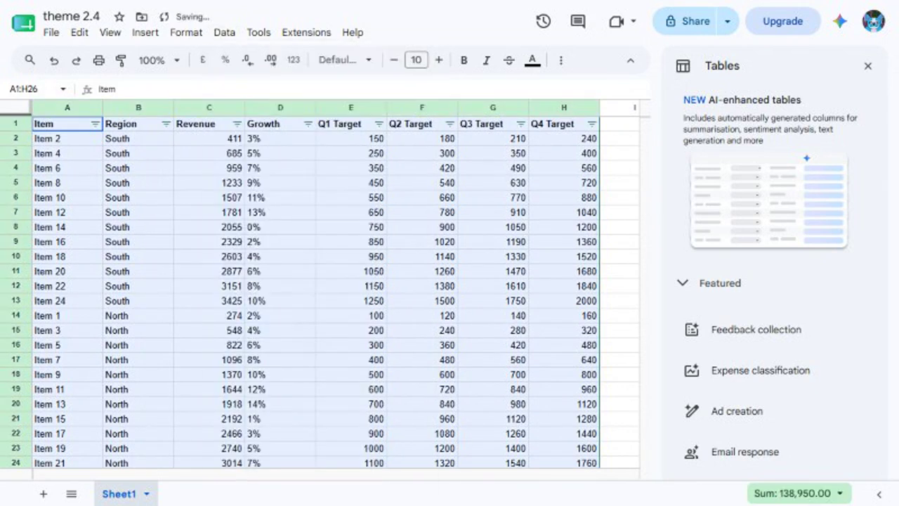
pyautogui.hotkey('alt', 'd')
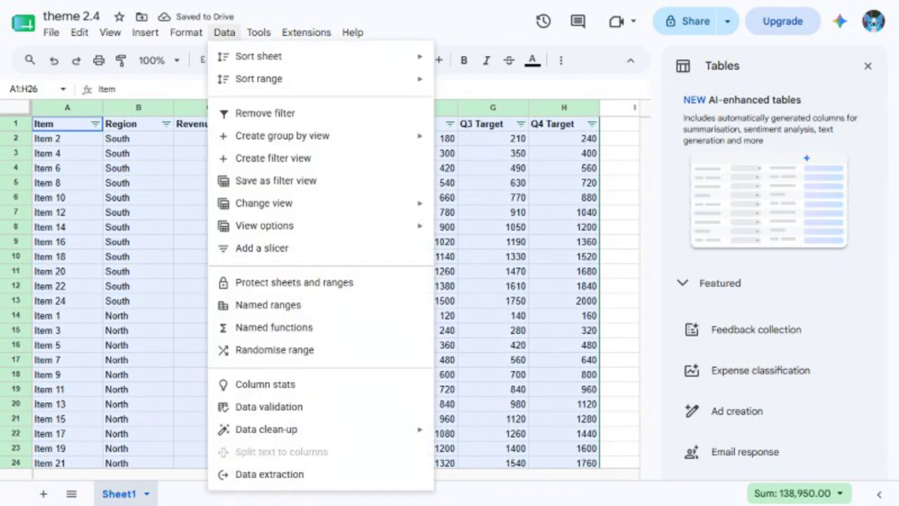
pyautogui.press('f')
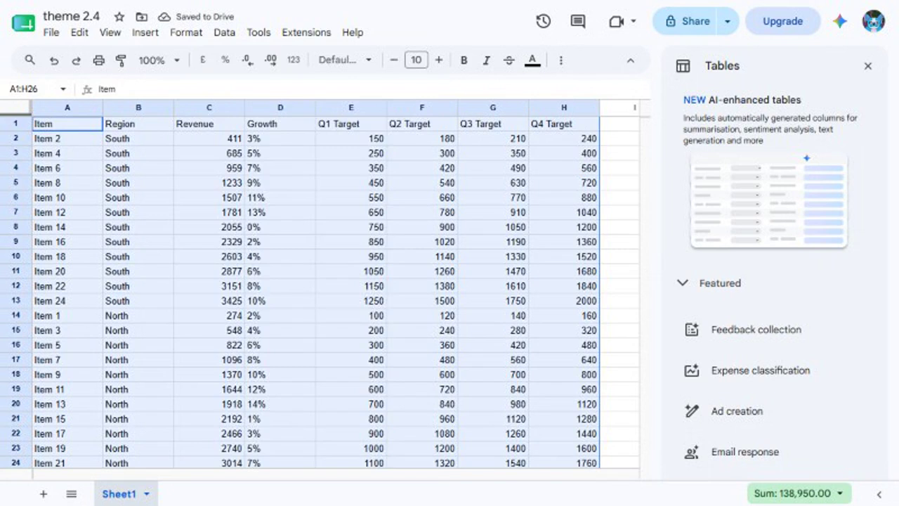
# - Sort A1:H26, with a header row, by Revenue from A to Z
pyautogui.hotkey('alt', 'd')
pyautogui.moveTo(258, 78)
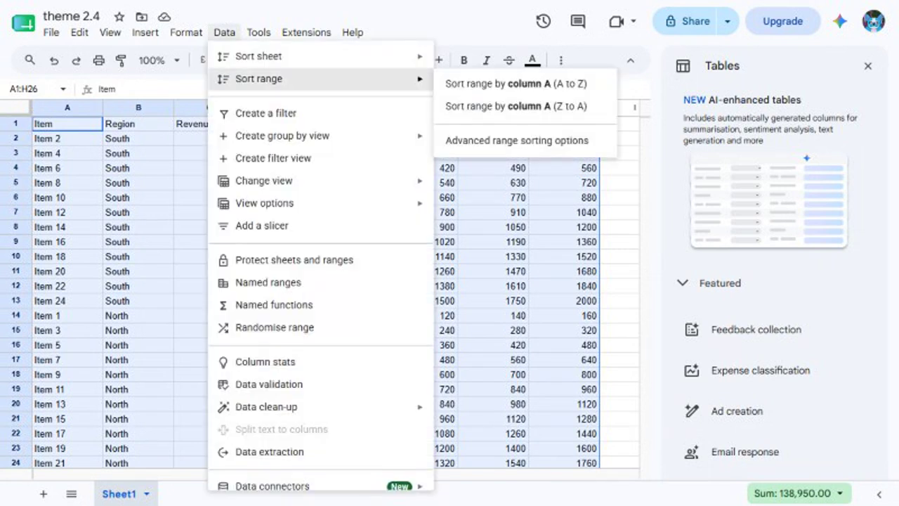
pyautogui.click(516, 141)
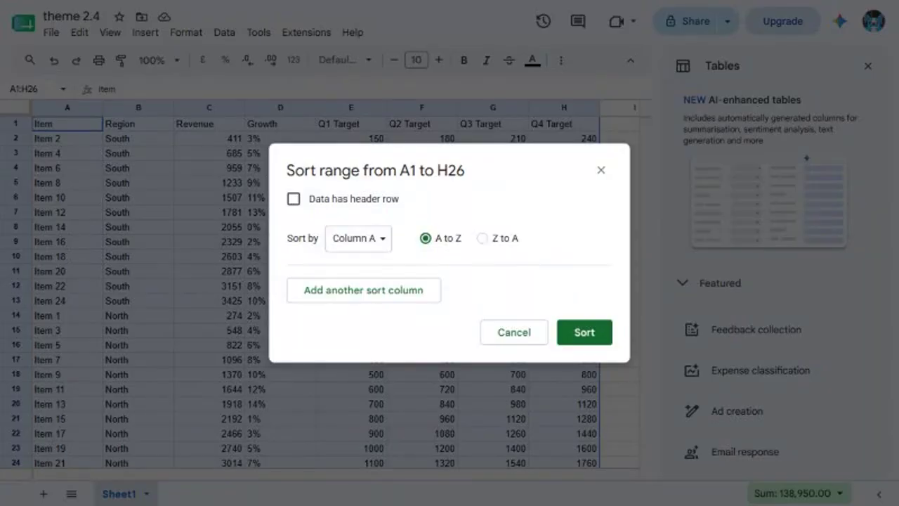
pyautogui.click(294, 198)
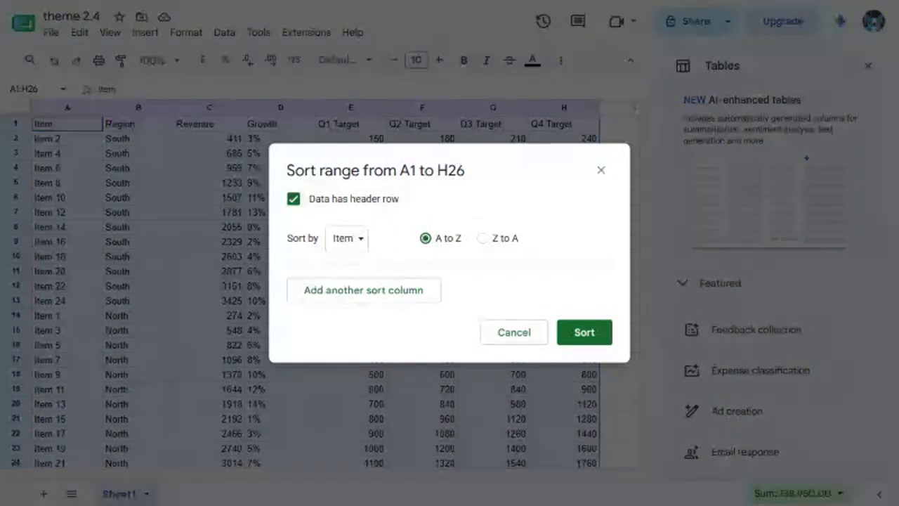
pyautogui.click(358, 238)
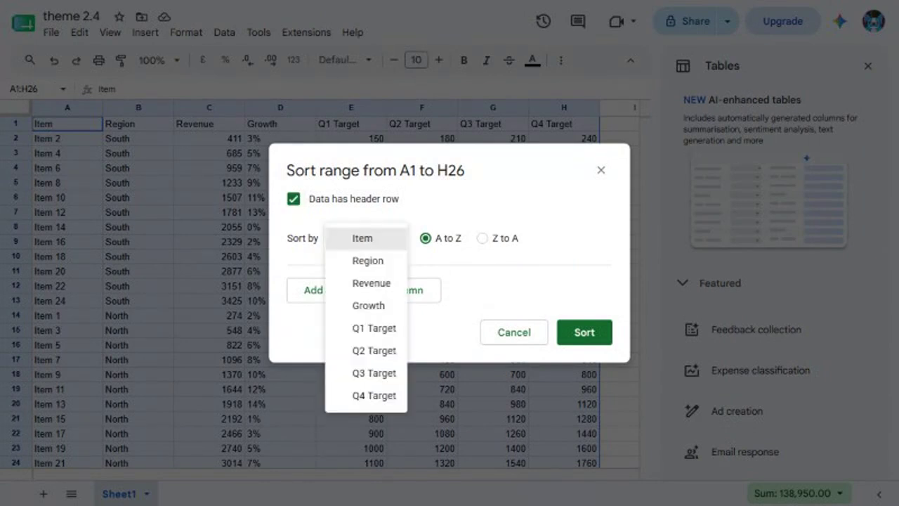
pyautogui.click(371, 283)
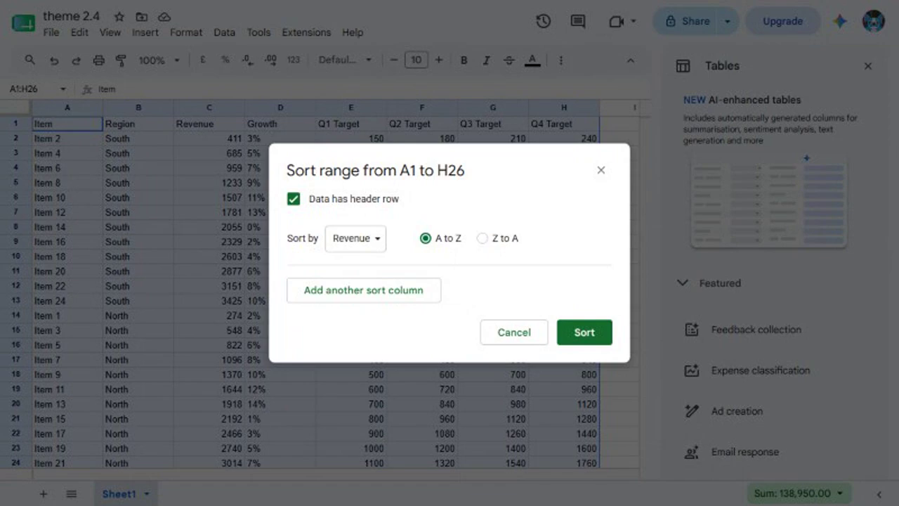
pyautogui.click(584, 332)
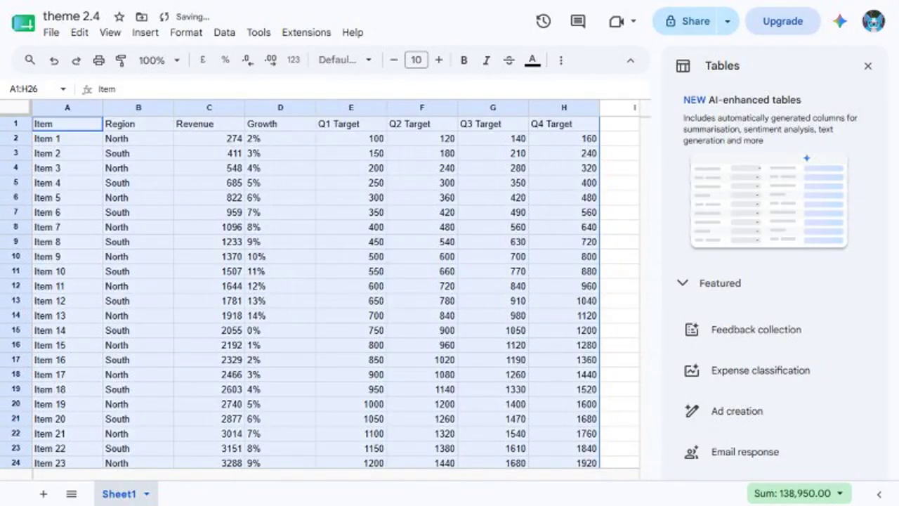
# - Undo the last sort of A1:H26 by Revenue
pyautogui.hotkey('ctrl', 'z')
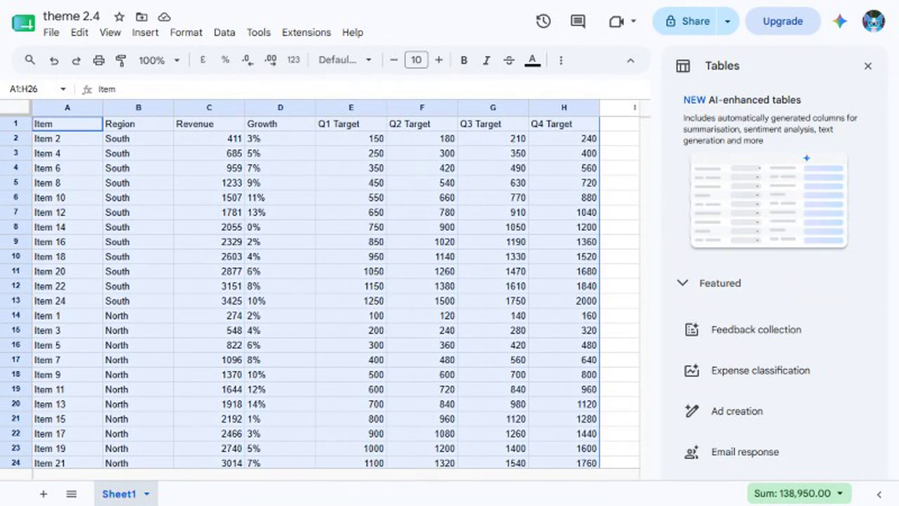
pyautogui.click(224, 33)
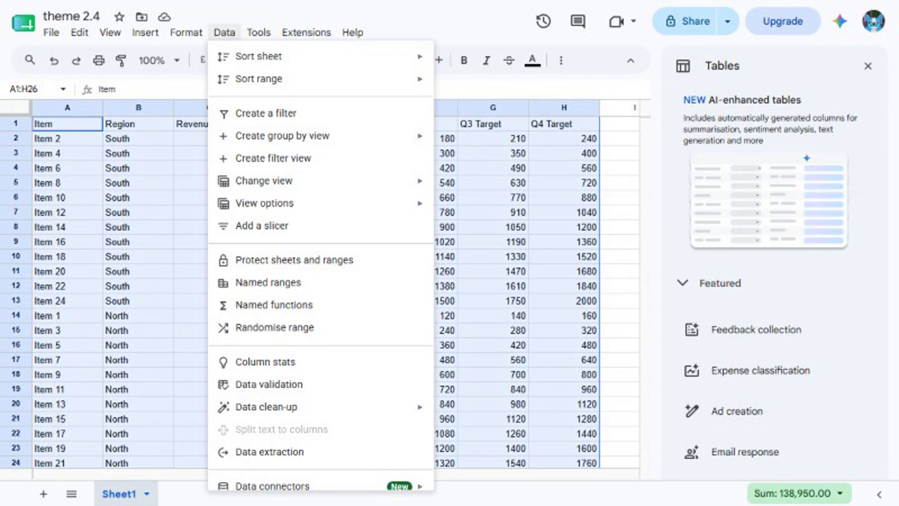
pyautogui.moveTo(259, 79)
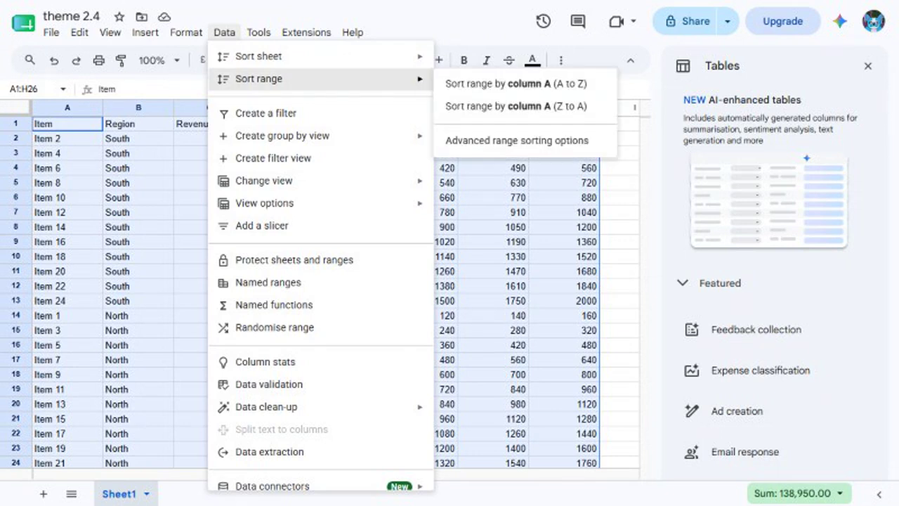
pyautogui.press('Escape')
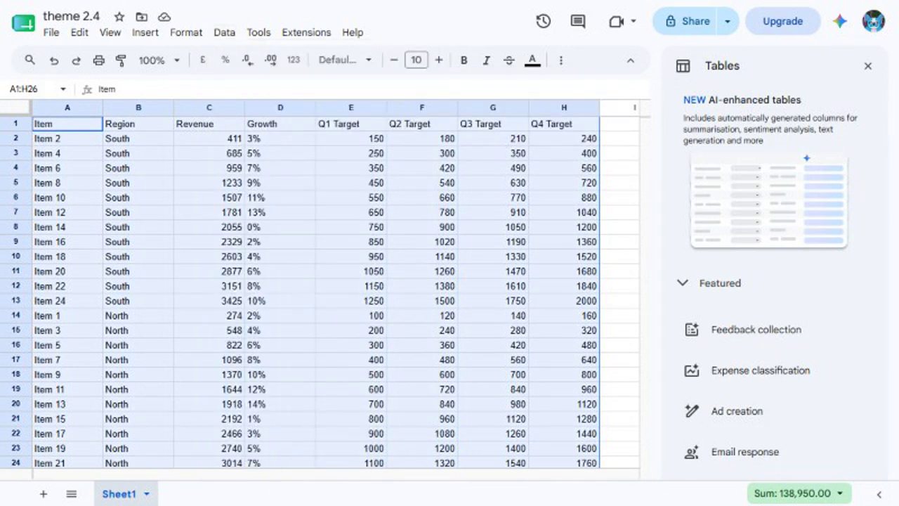